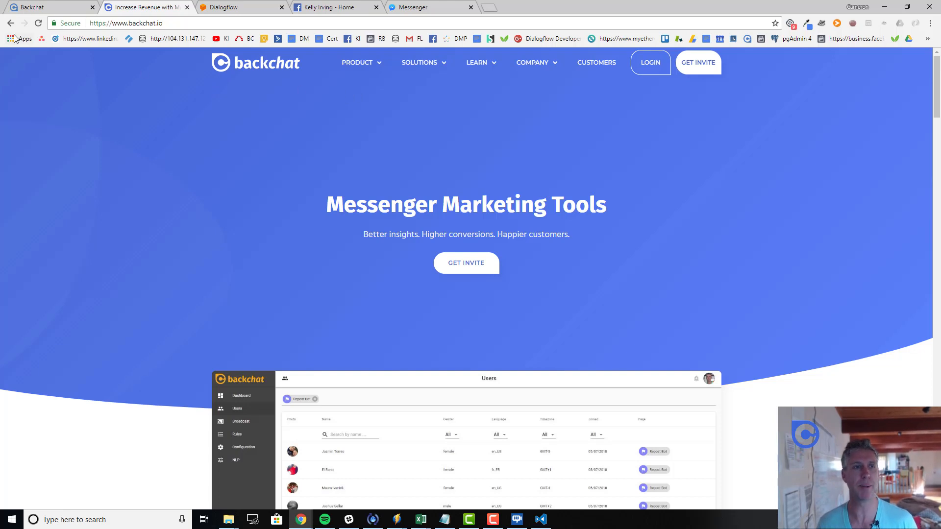
Bring up Backchat's Configuration page with its two connected Facebook pages
{"action": "left_click", "coordinate": [40, 7]}
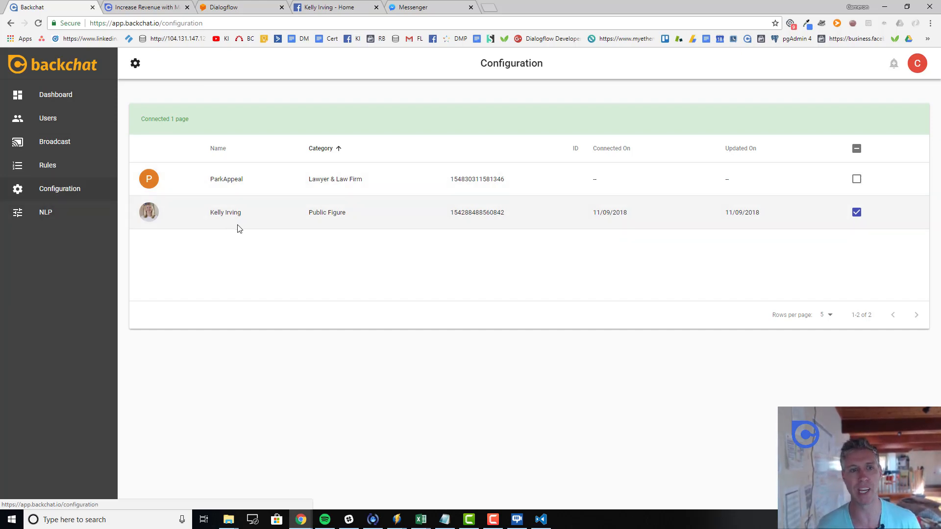
Check the connected Facebook page, then return to Backchat's NLP settings
{"action": "left_click", "coordinate": [322, 10]}
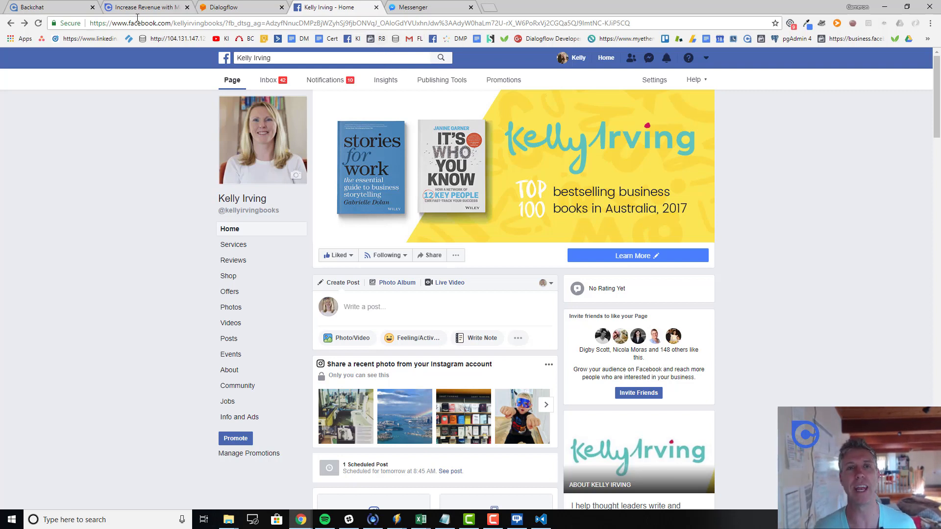
{"action": "left_click", "coordinate": [57, 14]}
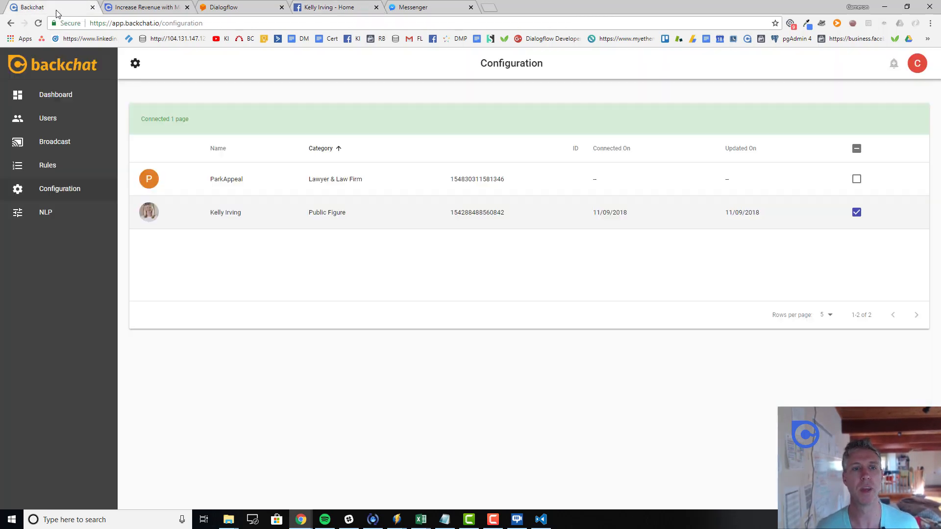
{"action": "left_click", "coordinate": [47, 218]}
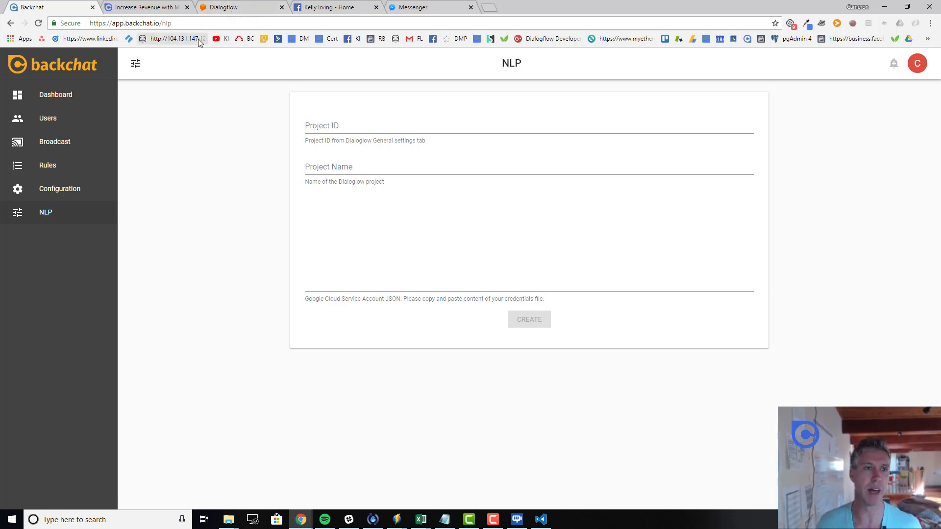
Switch to the Dialogflow tab showing its sign-in page
{"action": "left_click", "coordinate": [229, 7]}
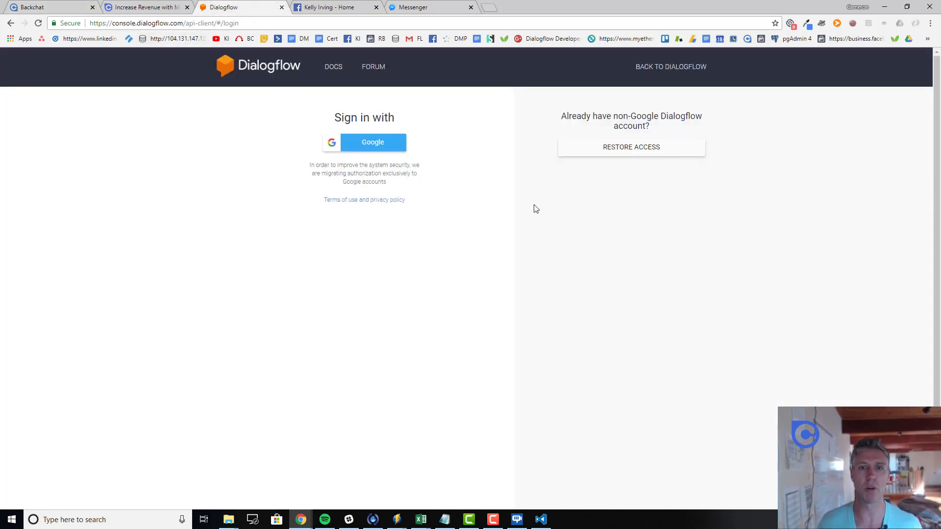
Sign in to Dialogflow using a Google account
{"action": "left_click", "coordinate": [371, 150]}
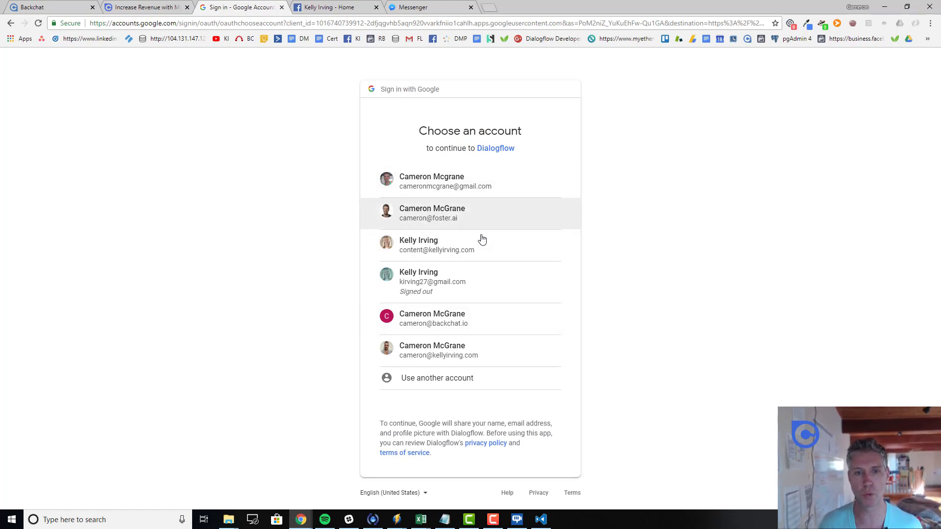
{"action": "left_click", "coordinate": [488, 352]}
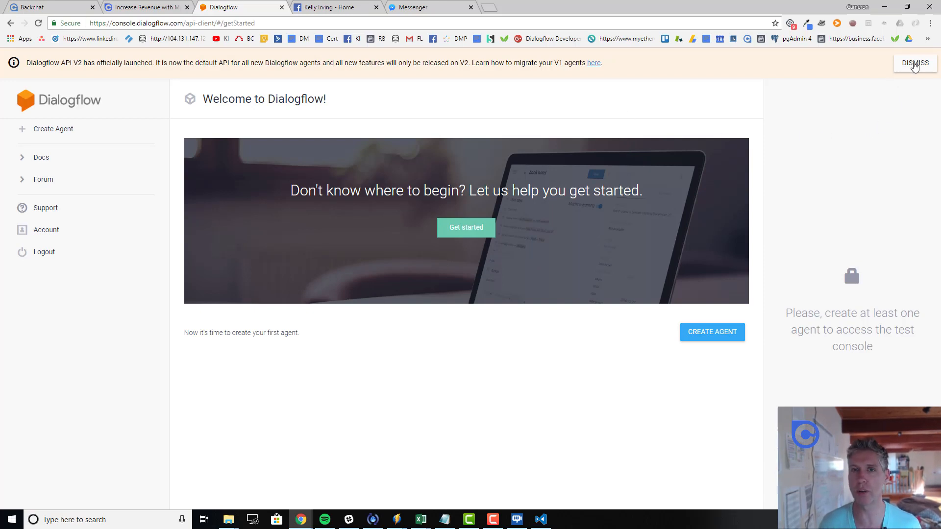
Create a new English Dialogflow agent under the agent name, then begin a new intent
{"action": "left_click", "coordinate": [915, 66]}
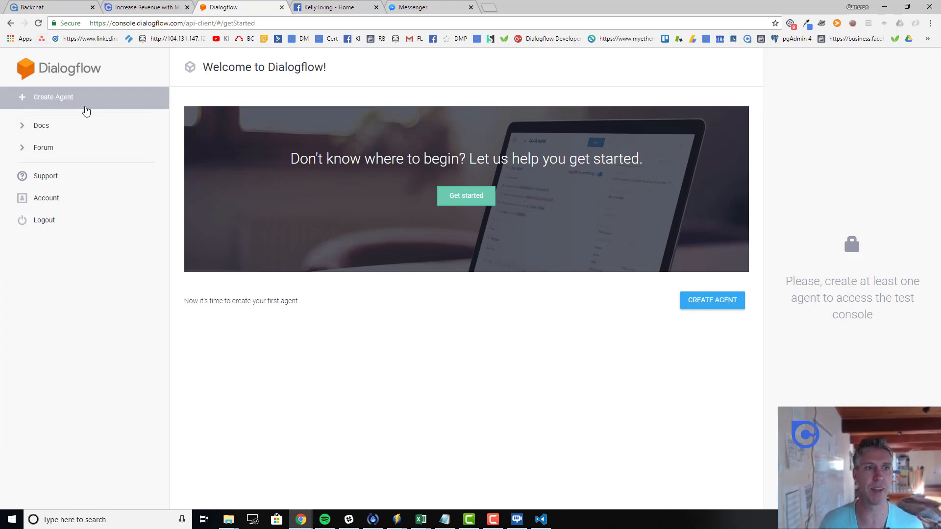
{"action": "left_click", "coordinate": [57, 107]}
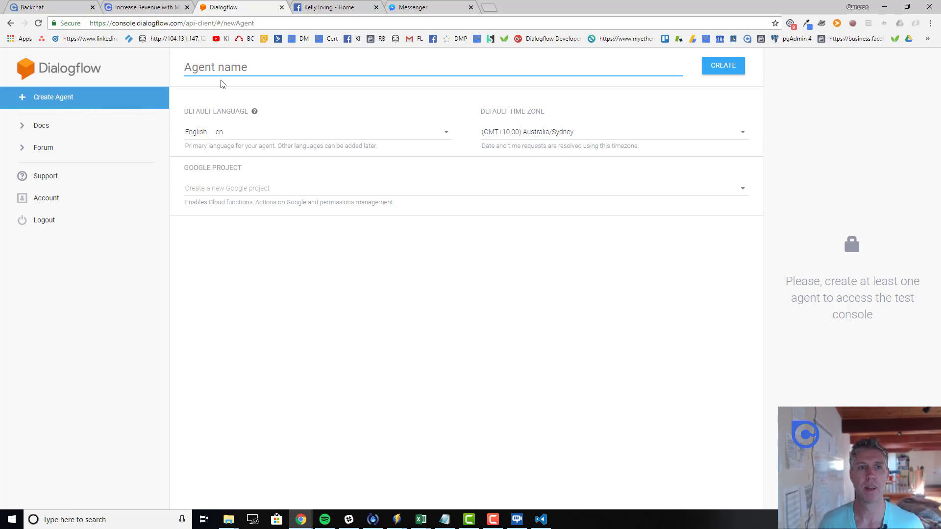
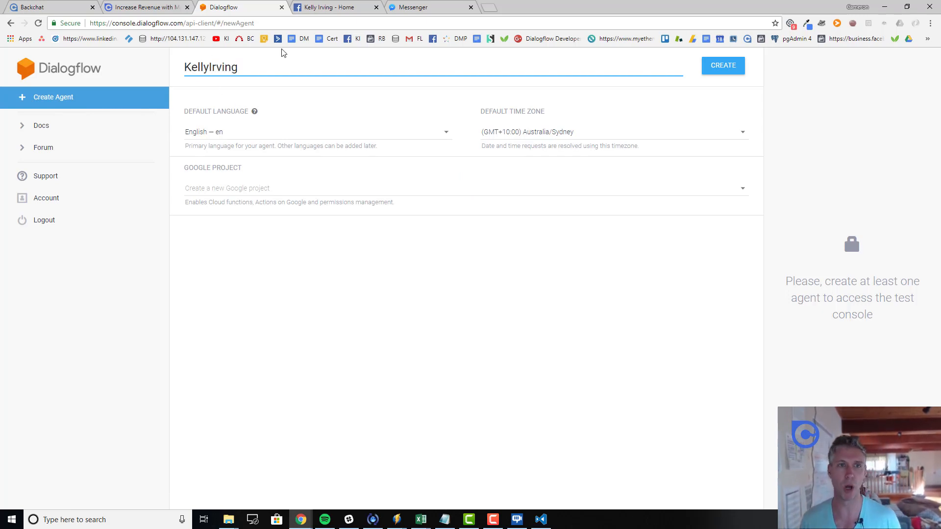
{"action": "left_click", "coordinate": [706, 76]}
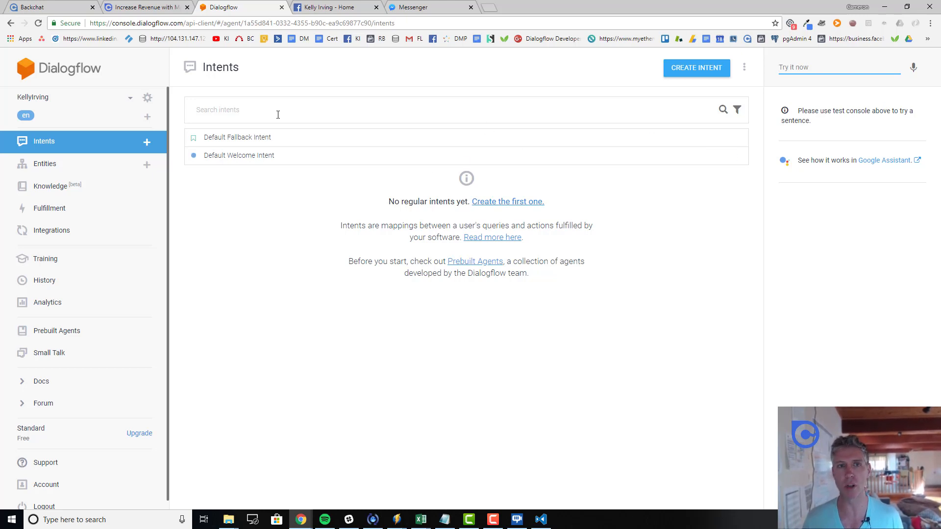
{"action": "left_click", "coordinate": [702, 74]}
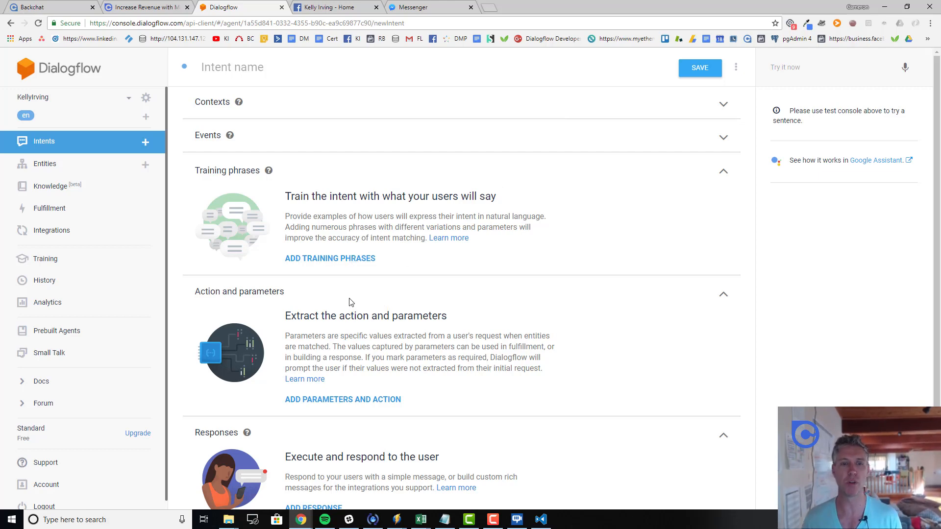
Give the new intent the training phrase 'Hi' and name it 'Greeting'
{"action": "scroll", "coordinate": [330, 327], "scroll_direction": "down", "scroll_amount": 1}
{"action": "scroll", "coordinate": [330, 294], "scroll_direction": "up", "scroll_amount": 1}
{"action": "left_click", "coordinate": [329, 259]}
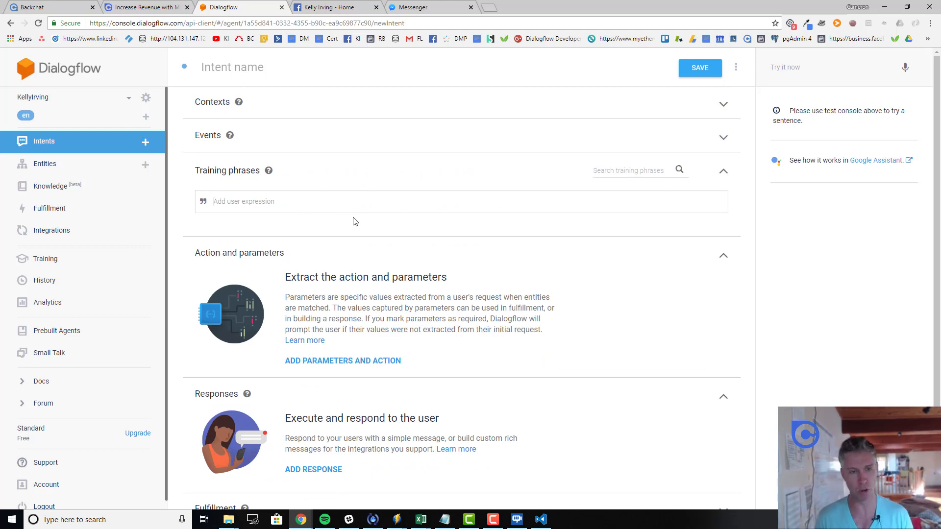
{"action": "type", "text": "Hi"}
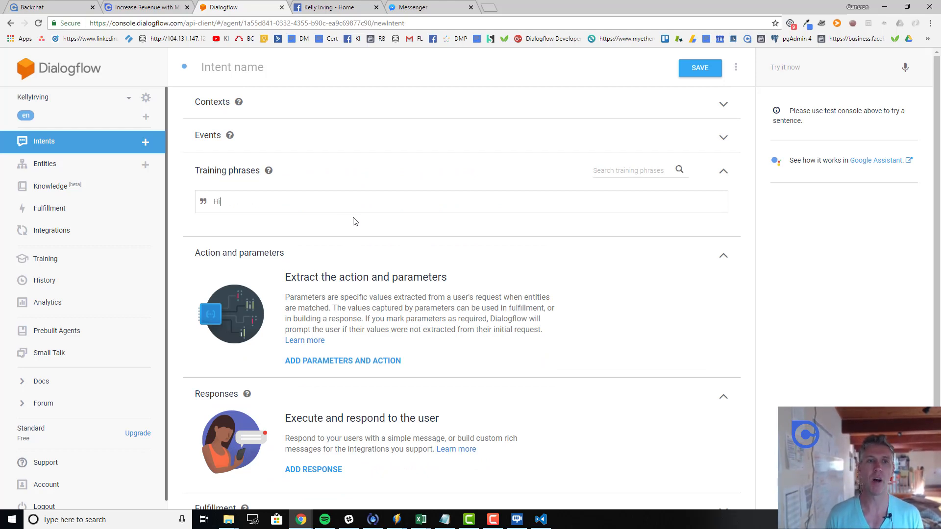
{"action": "key", "text": "Return"}
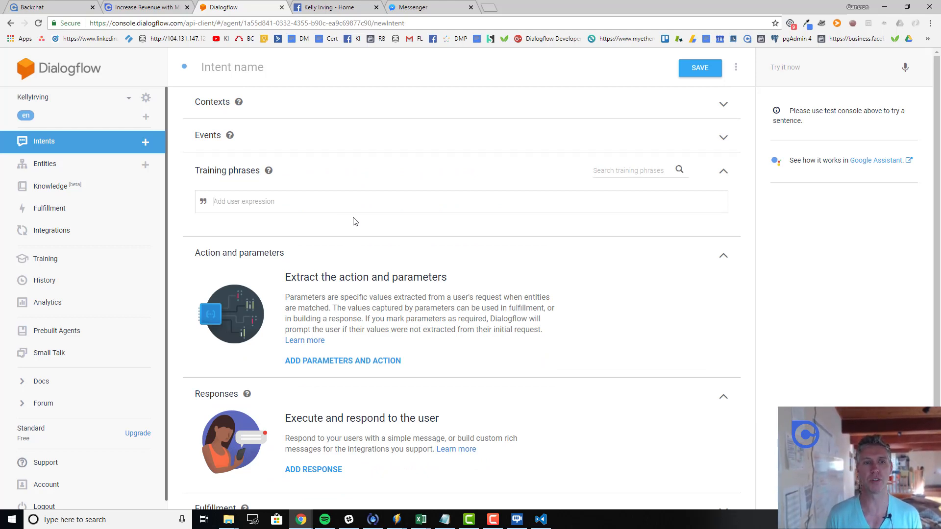
{"action": "type", "text": "Subscribe"}
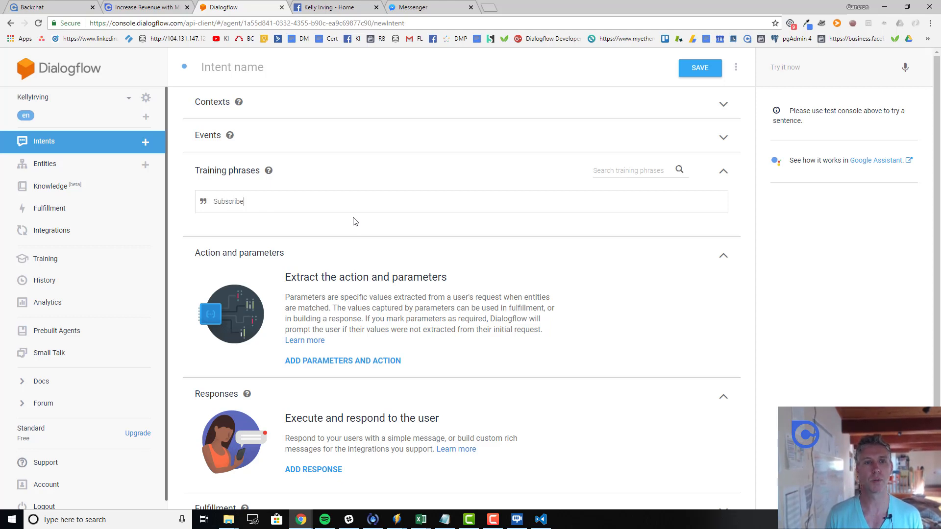
{"action": "key", "text": "BackSpace"}
{"action": "key", "text": "BackSpace"}
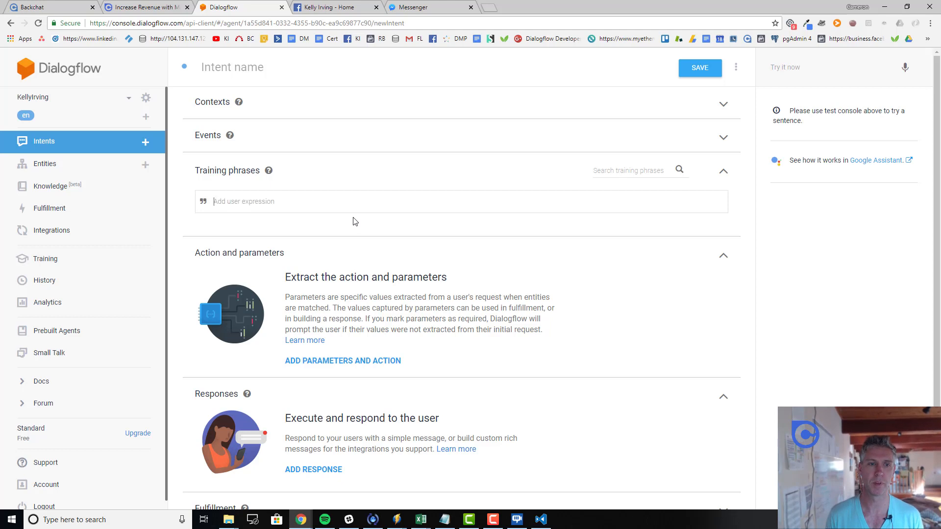
{"action": "type", "text": "Hi"}
{"action": "left_click", "coordinate": [281, 67]}
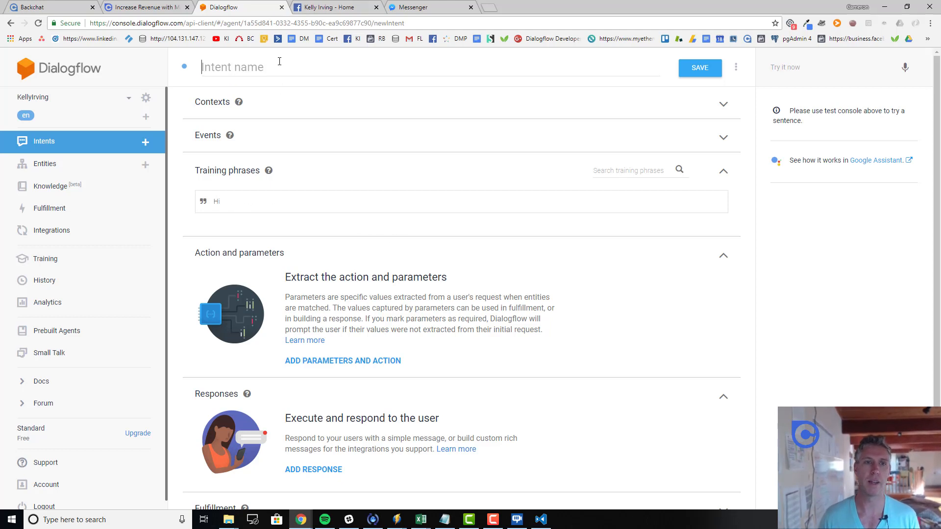
{"action": "type", "text": "Greeting"}
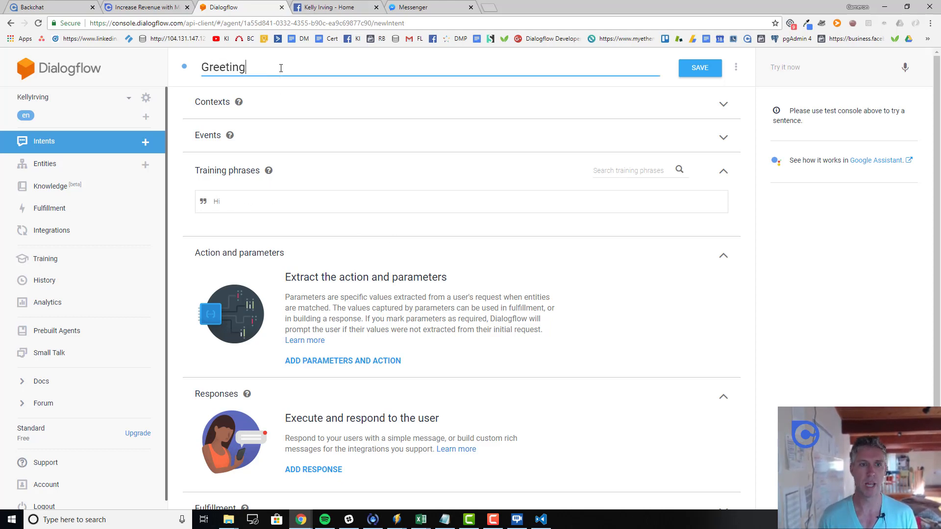
Add 'Bye' as the text response, save, and return to the intents list
{"action": "scroll", "coordinate": [331, 247], "scroll_direction": "down", "scroll_amount": 1}
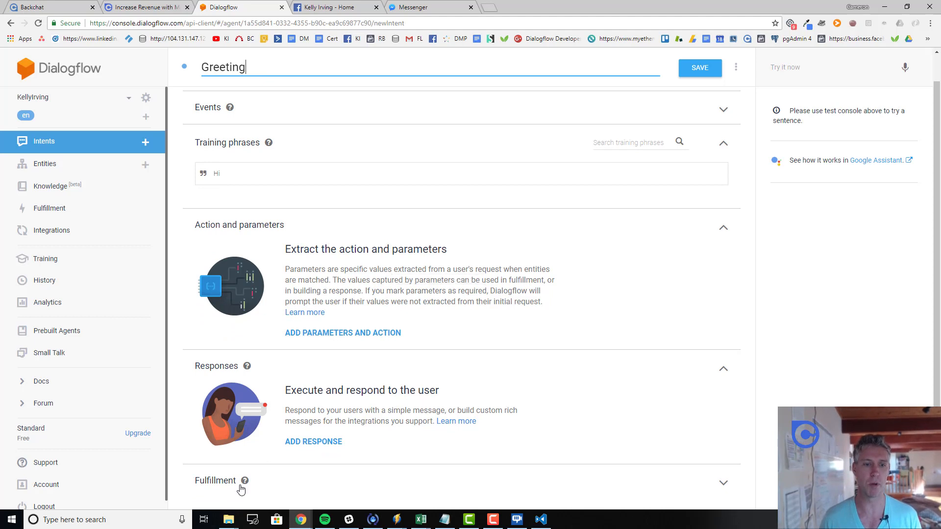
{"action": "left_click", "coordinate": [227, 370]}
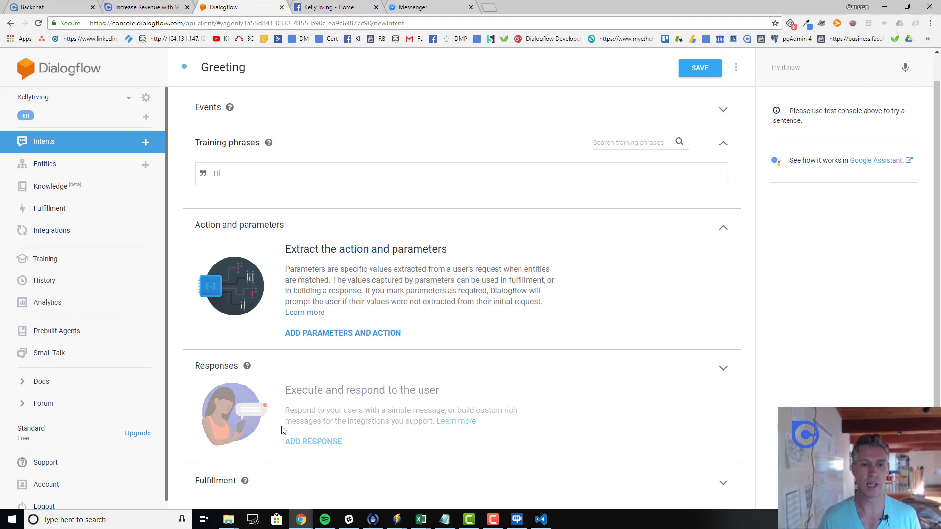
{"action": "left_click", "coordinate": [331, 403]}
{"action": "scroll", "coordinate": [300, 439], "scroll_direction": "down", "scroll_amount": 1}
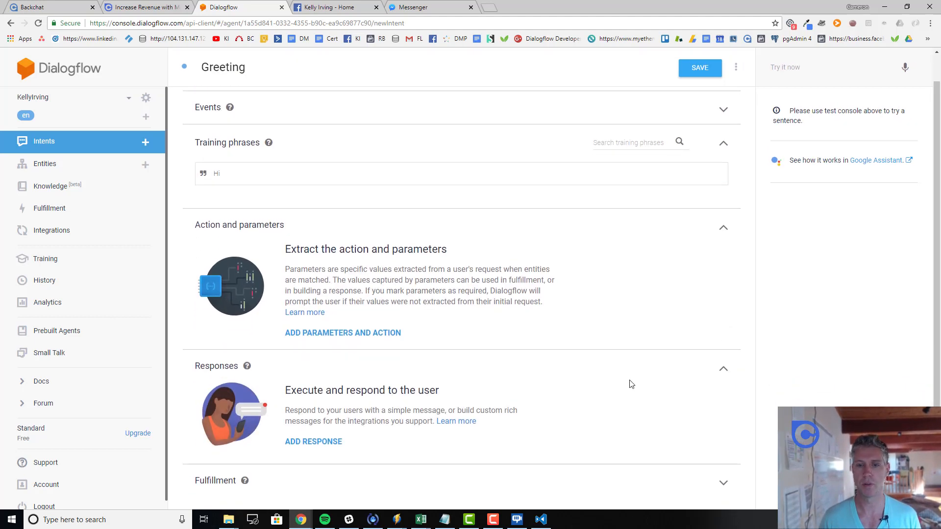
{"action": "left_click", "coordinate": [344, 441]}
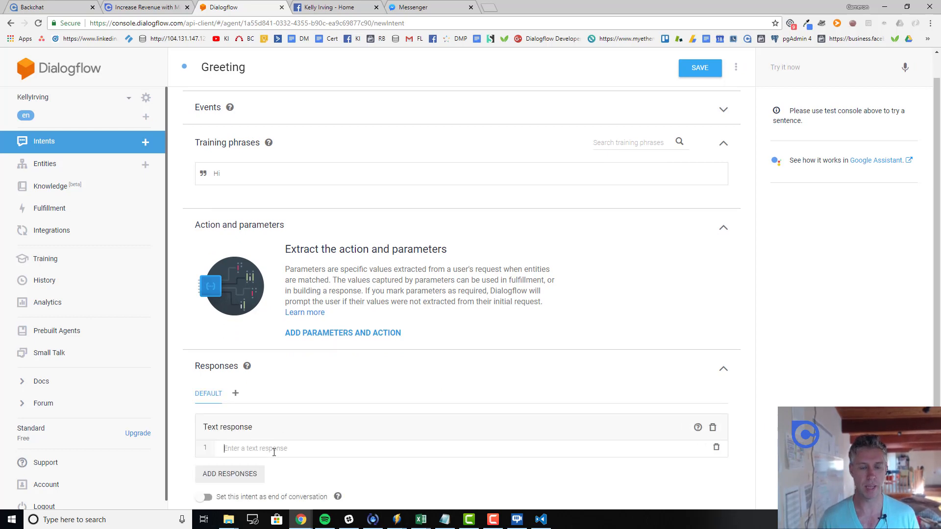
{"action": "type", "text": "Bye"}
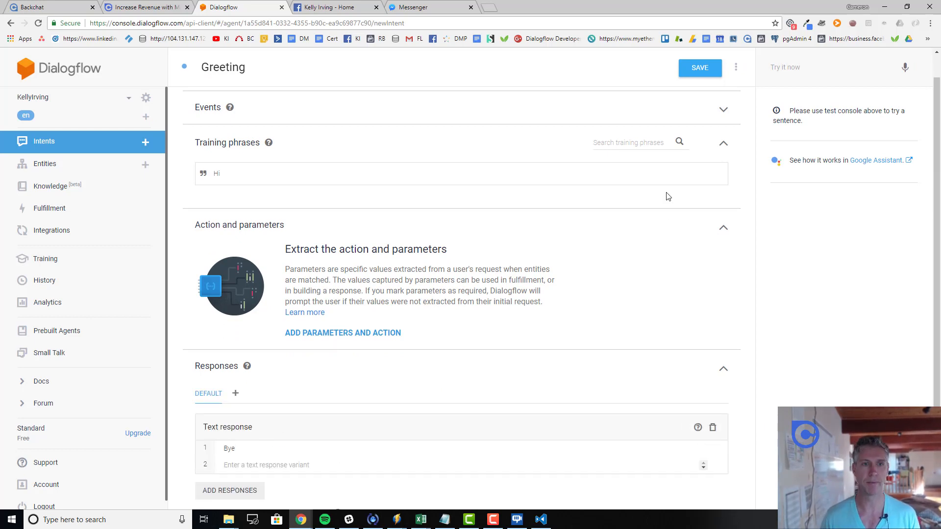
{"action": "scroll", "coordinate": [668, 273], "scroll_direction": "up", "scroll_amount": 1}
{"action": "left_click", "coordinate": [700, 69]}
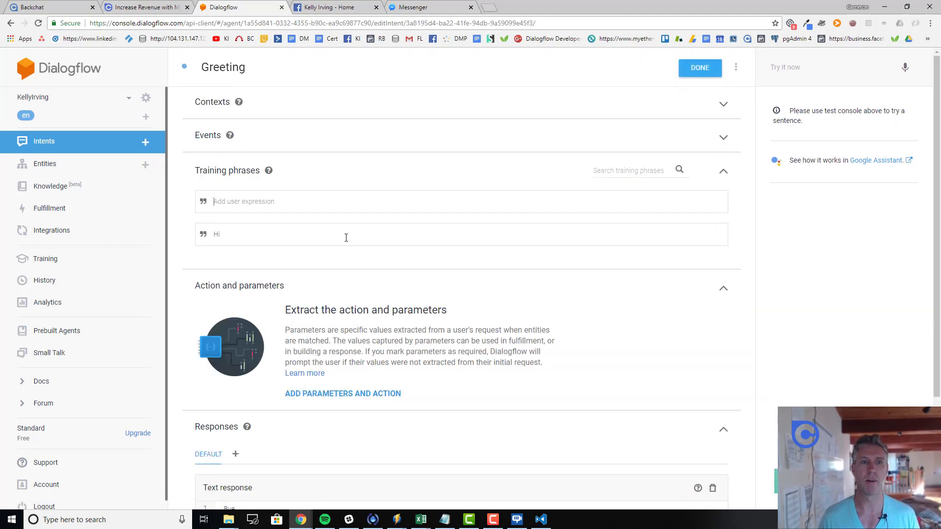
{"action": "left_click", "coordinate": [46, 141]}
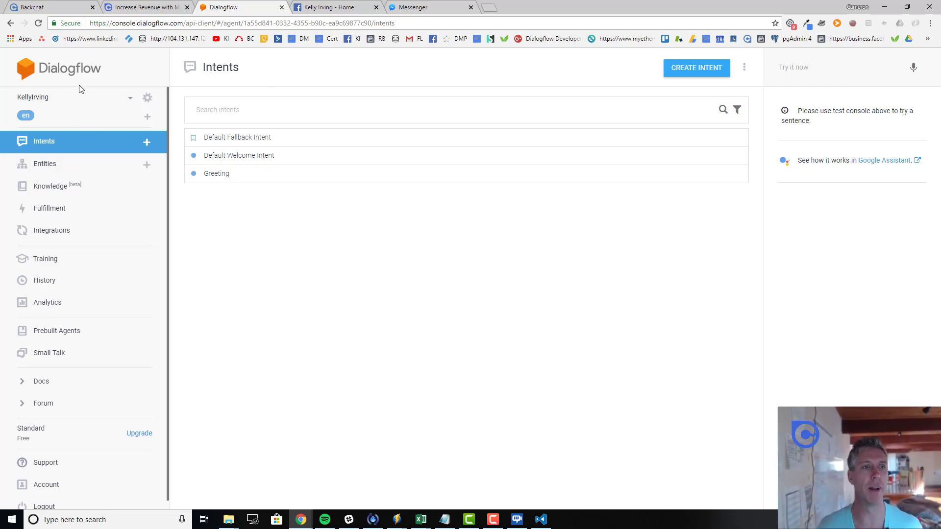
Open the agent's General settings and select its Google Project ID
{"action": "left_click", "coordinate": [147, 98]}
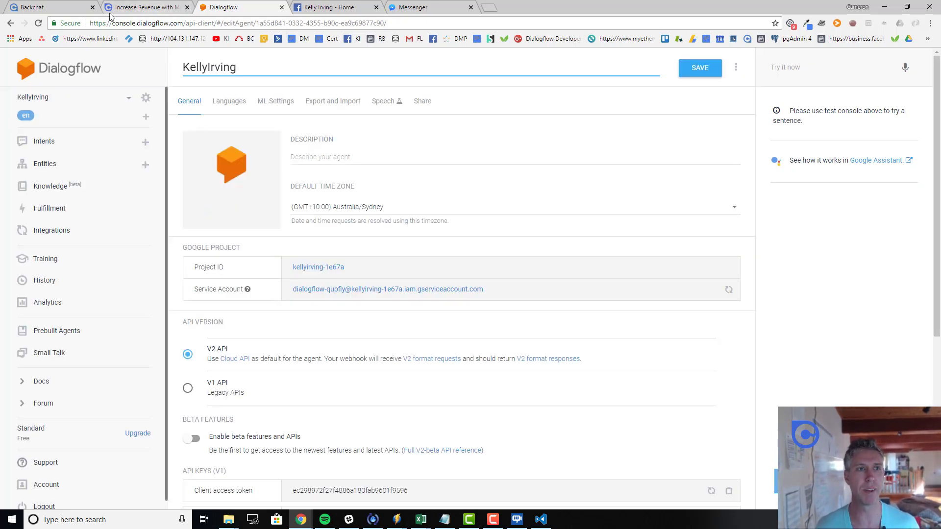
{"action": "left_click", "coordinate": [41, 8]}
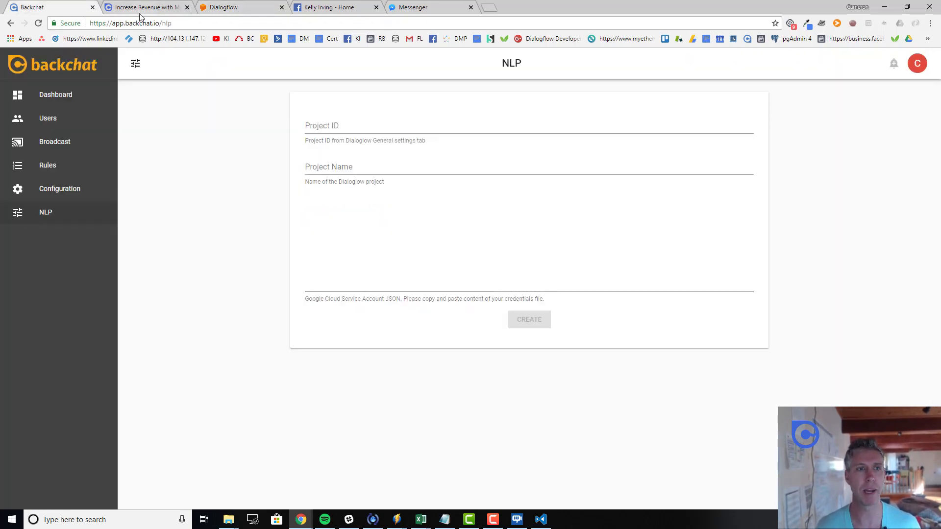
{"action": "left_click", "coordinate": [225, 11]}
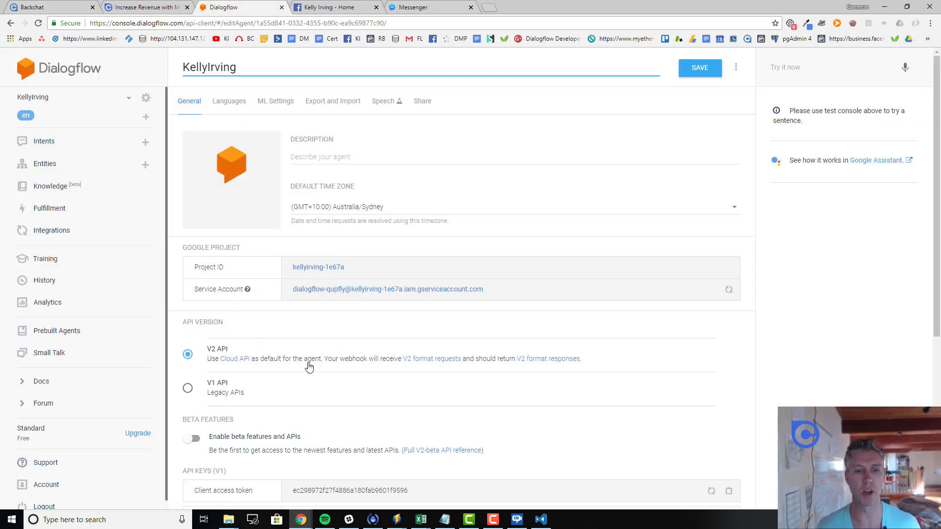
{"action": "scroll", "coordinate": [309, 367], "scroll_direction": "down", "scroll_amount": 3}
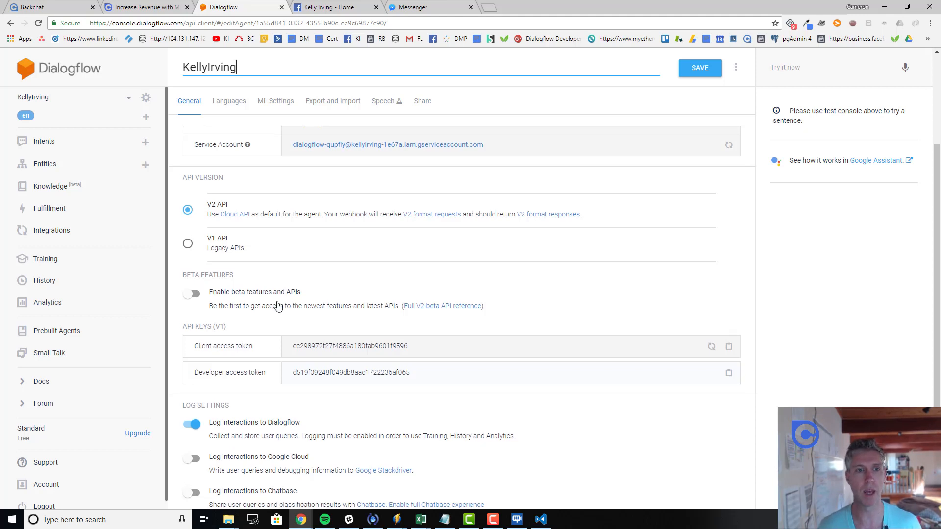
{"action": "scroll", "coordinate": [274, 304], "scroll_direction": "up", "scroll_amount": 3}
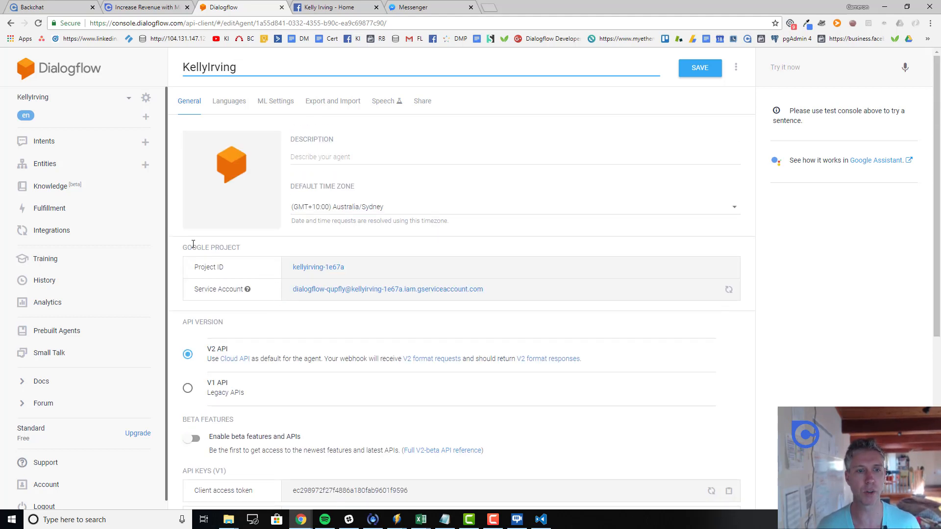
{"action": "left_click_drag", "start_coordinate": [193, 244], "coordinate": [302, 267]}
{"action": "left_click", "coordinate": [374, 269]}
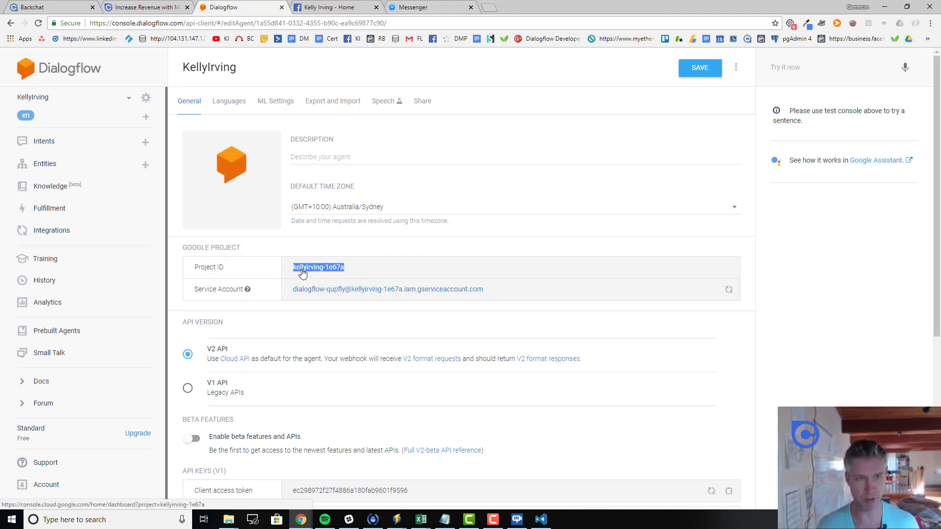
In Backchat's NLP form, paste the project ID and enter the agent's name as Project Name
{"action": "left_click", "coordinate": [44, 7]}
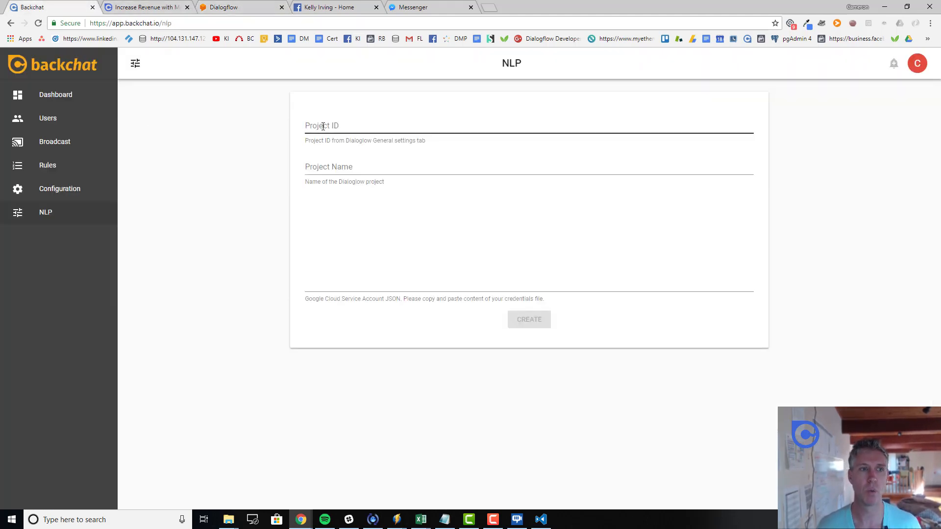
{"action": "left_click", "coordinate": [323, 126]}
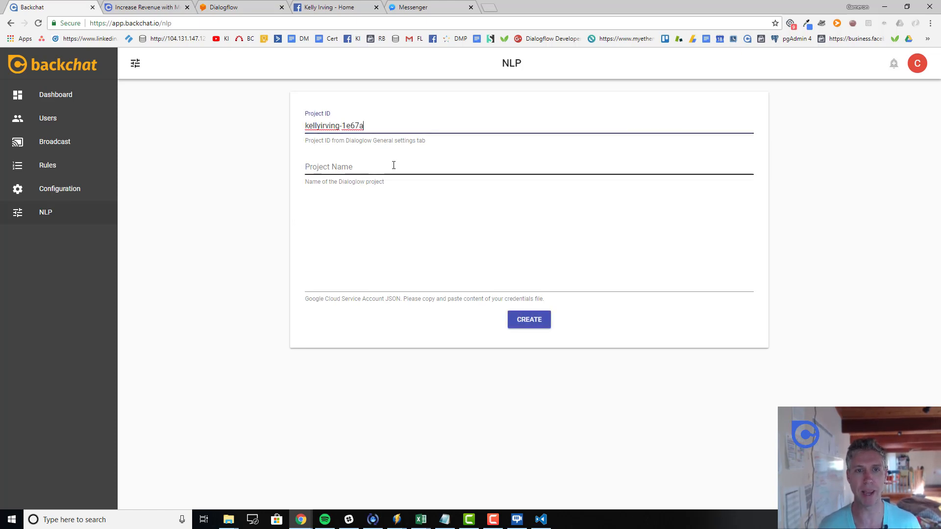
{"action": "left_click", "coordinate": [394, 165]}
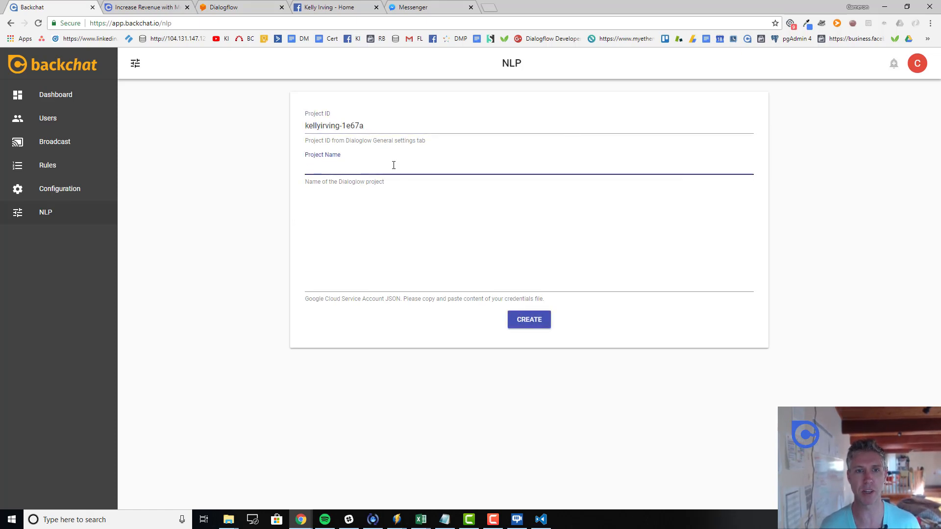
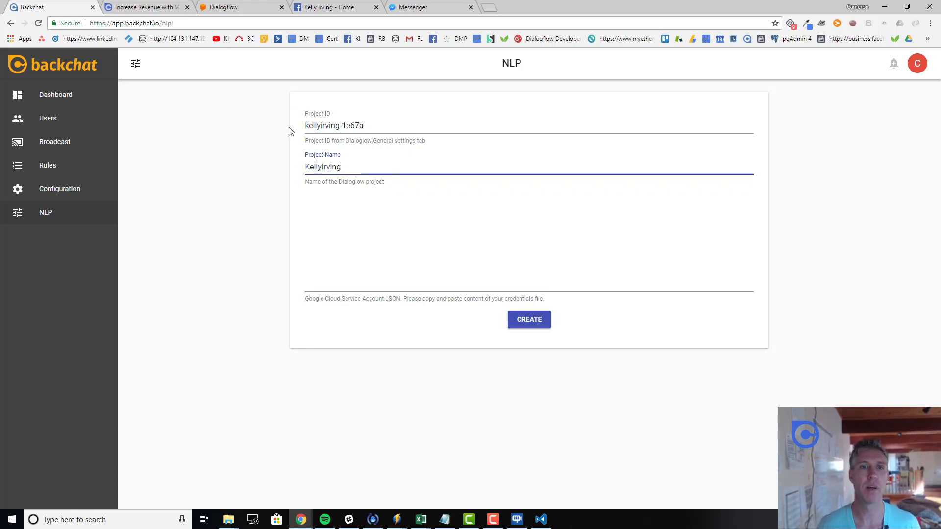
{"action": "left_click", "coordinate": [271, 155]}
{"action": "left_click", "coordinate": [345, 287]}
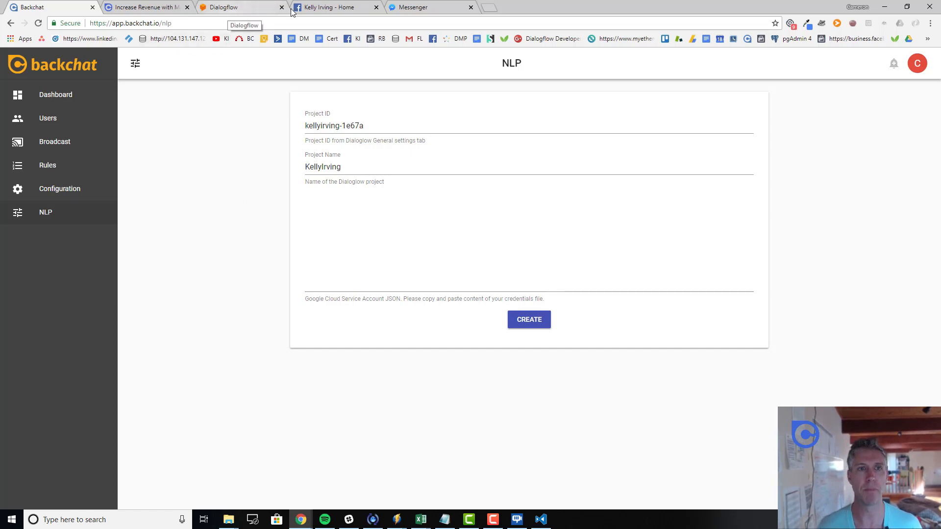
Return to Dialogflow's General settings and locate the Service Account entry
{"action": "left_click", "coordinate": [237, 8]}
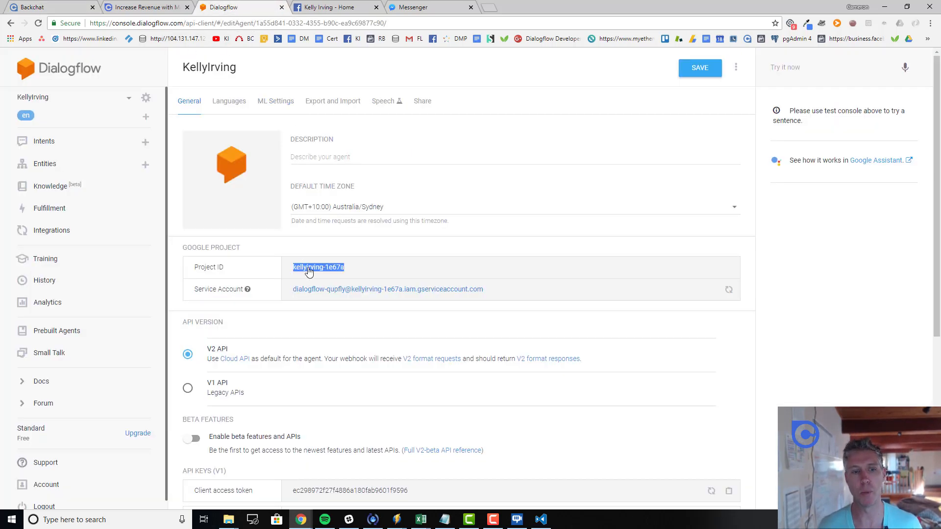
{"action": "scroll", "coordinate": [305, 274], "scroll_direction": "down", "scroll_amount": 5}
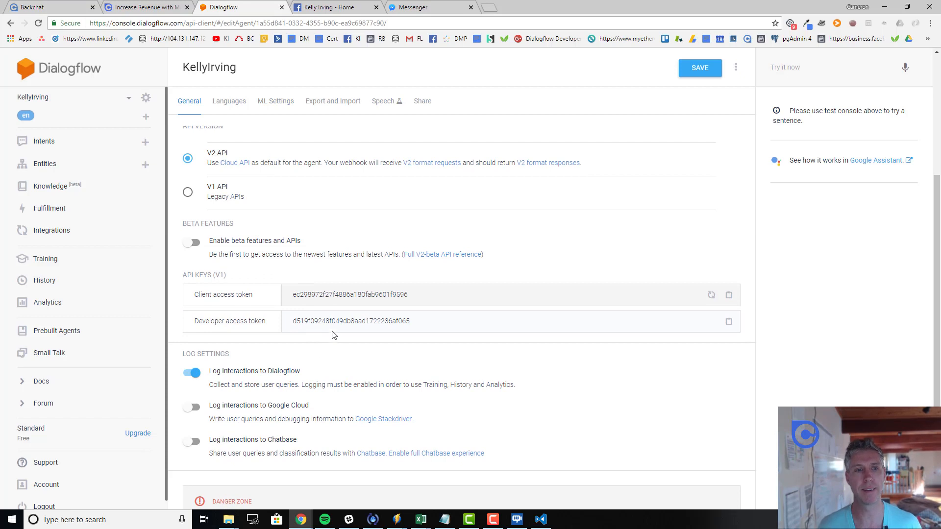
{"action": "scroll", "coordinate": [334, 335], "scroll_direction": "up", "scroll_amount": 3}
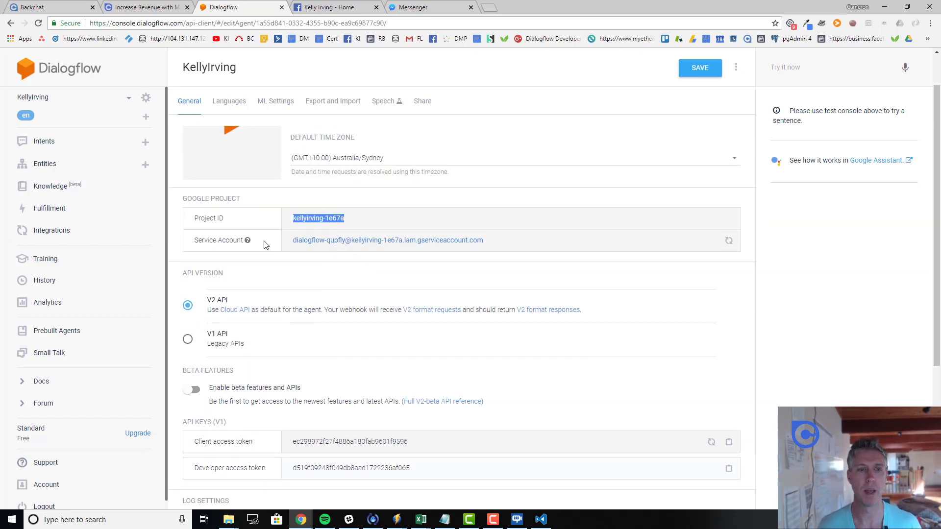
{"action": "left_click_drag", "start_coordinate": [198, 240], "coordinate": [245, 241]}
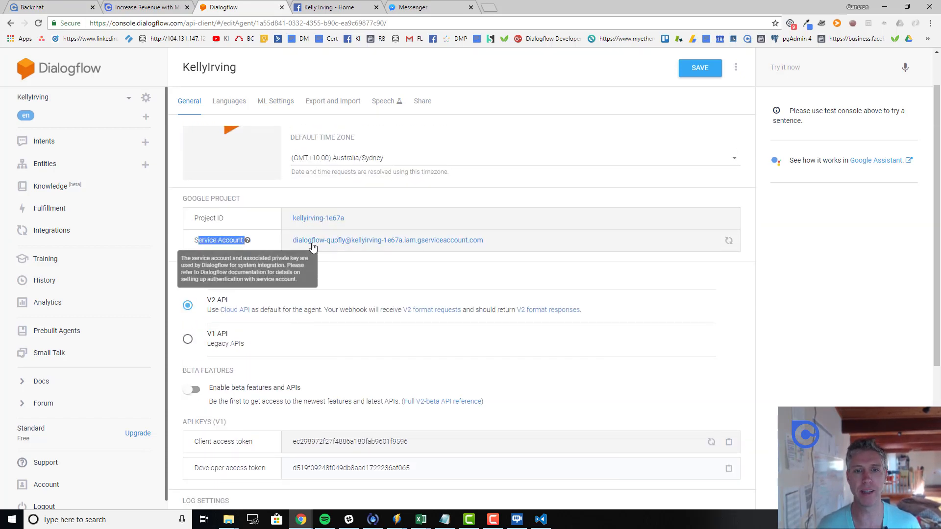
Open the Dialogflow Integrations service account for editing in Google Cloud IAM
{"action": "left_click", "coordinate": [351, 242]}
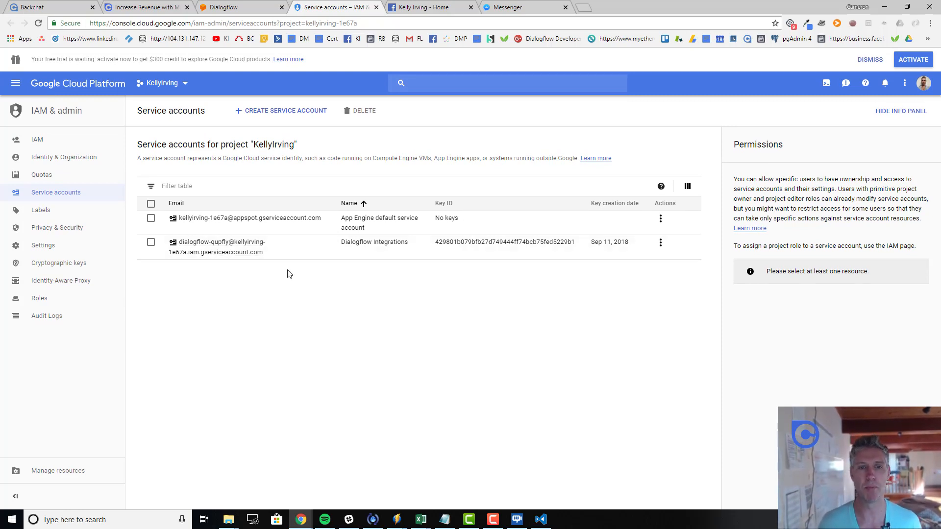
{"action": "left_click", "coordinate": [255, 247]}
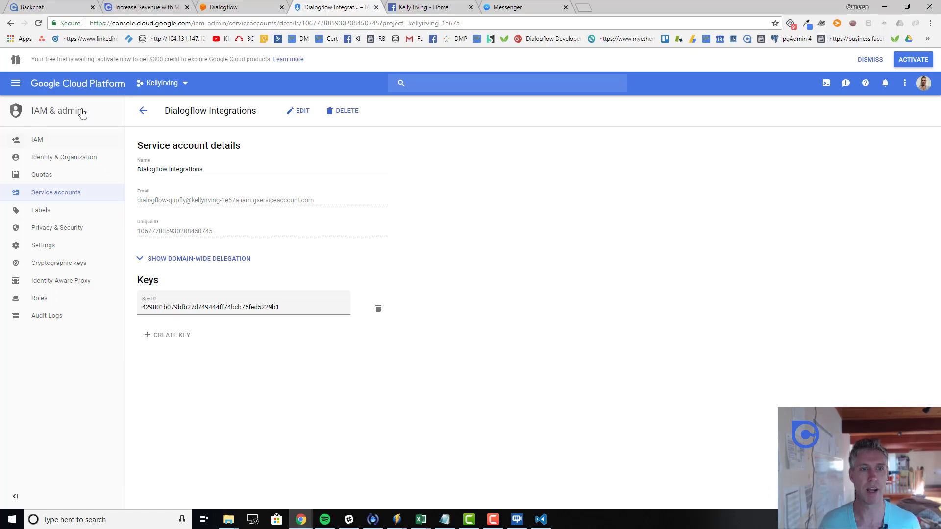
{"action": "left_click", "coordinate": [289, 113]}
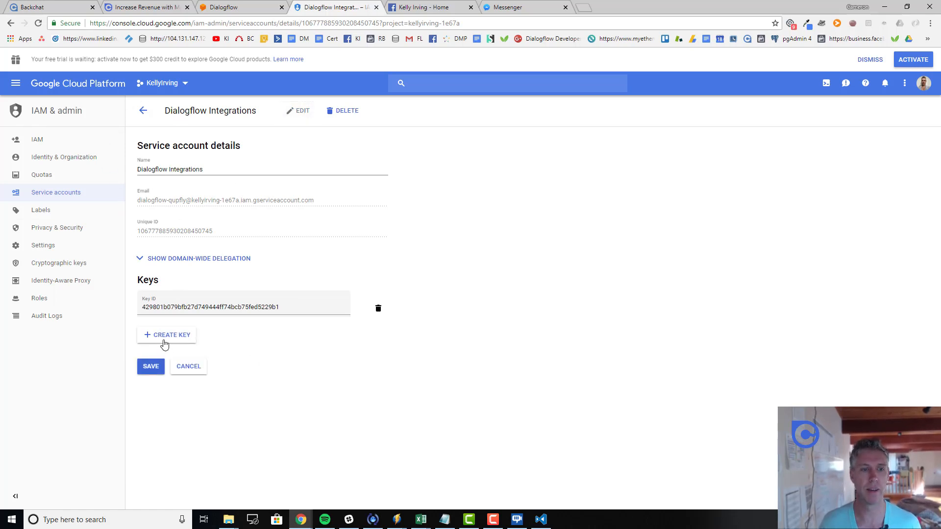
{"action": "left_click", "coordinate": [143, 110]}
{"action": "left_click", "coordinate": [669, 242]}
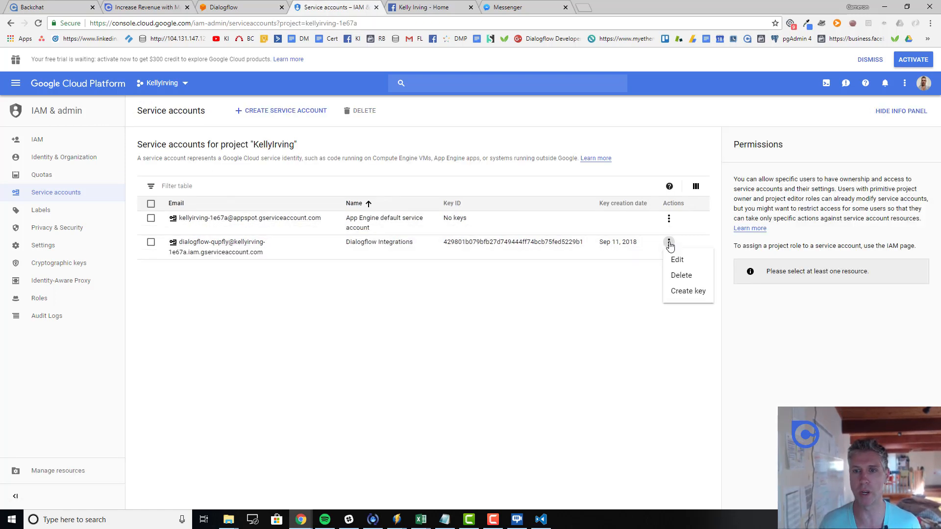
{"action": "left_click", "coordinate": [676, 260]}
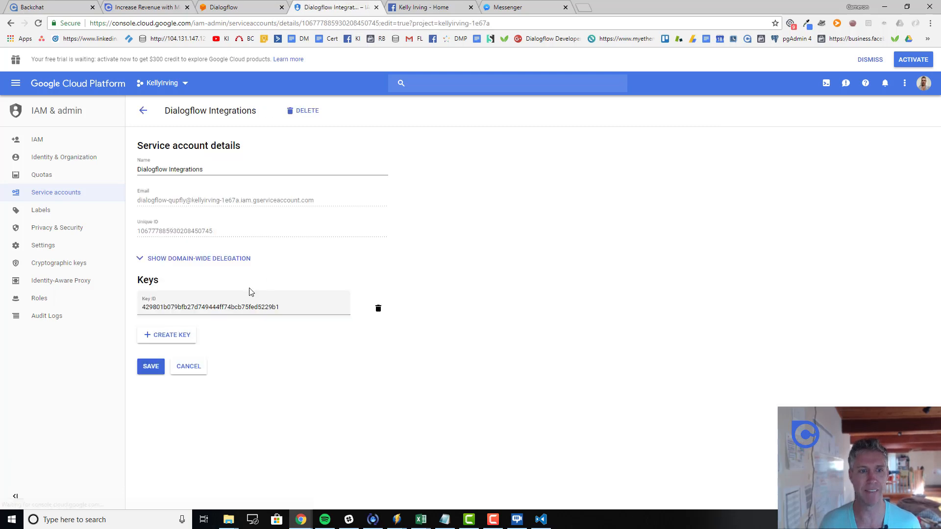
Create and download a new JSON private key for the Dialogflow Integrations service account
{"action": "left_click", "coordinate": [160, 337]}
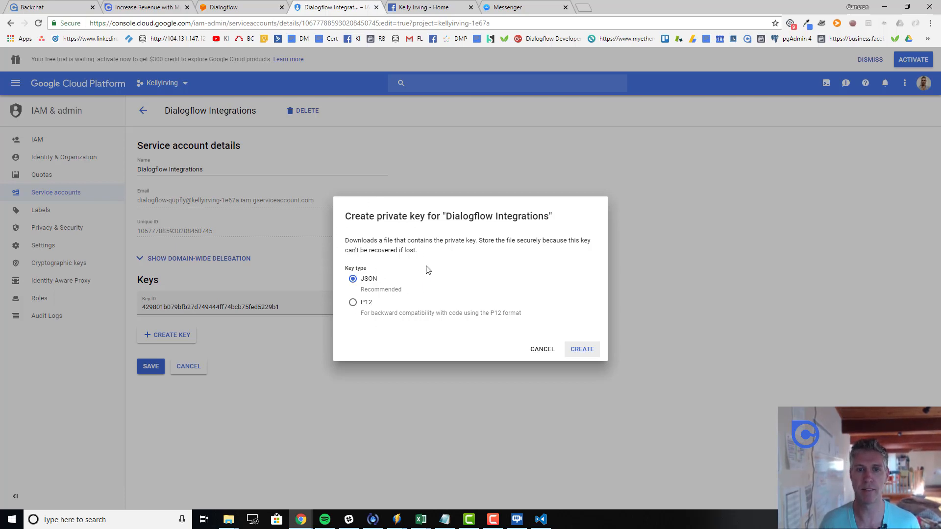
{"action": "left_click", "coordinate": [586, 356]}
{"action": "left_click", "coordinate": [586, 355]}
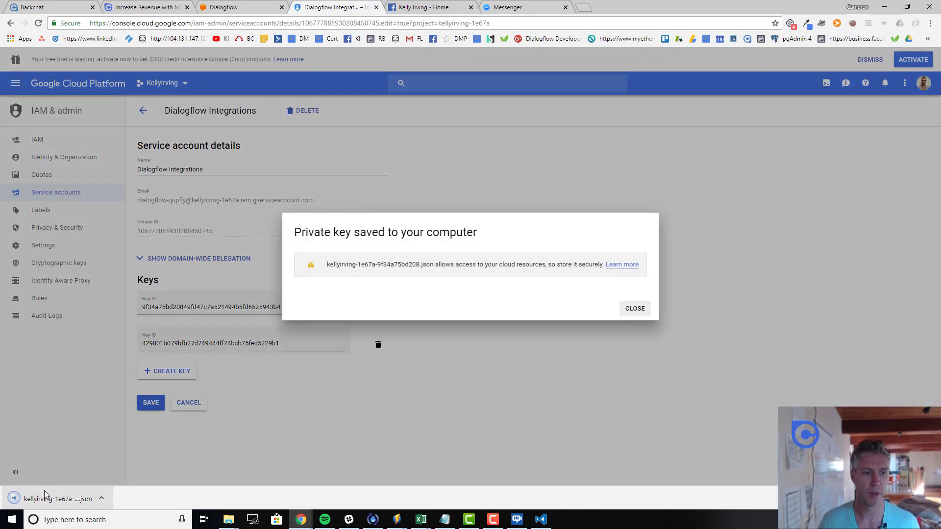
{"action": "left_click", "coordinate": [632, 310]}
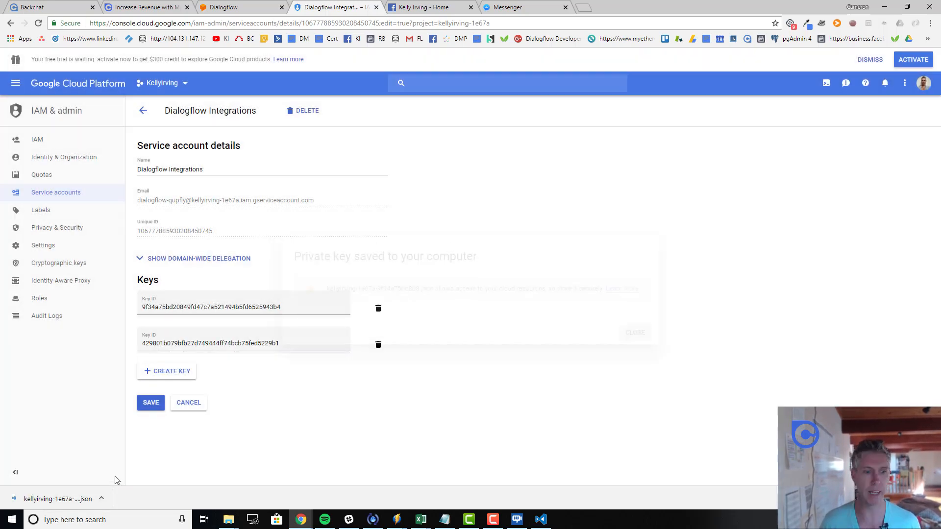
Open the downloaded JSON key file in VS Code and select all its contents
{"action": "left_click", "coordinate": [50, 498]}
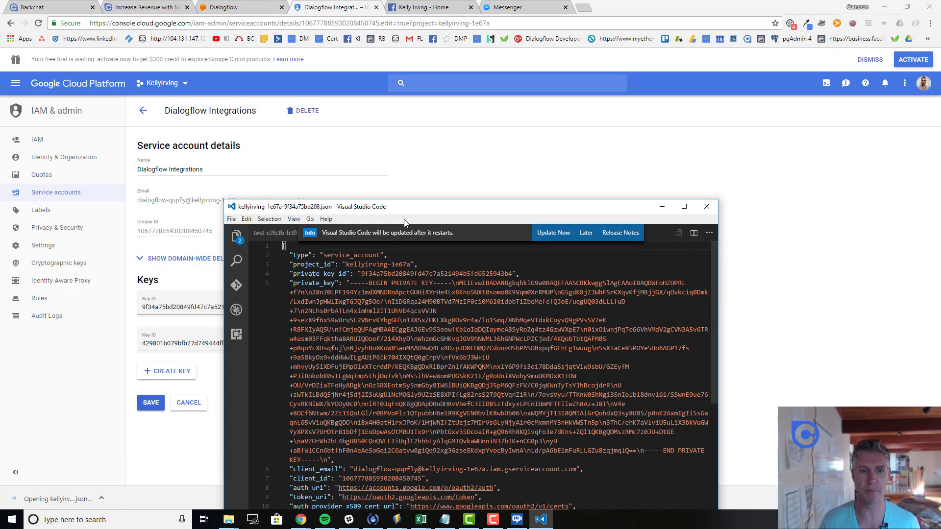
{"action": "left_click_drag", "start_coordinate": [403, 212], "coordinate": [379, 111]}
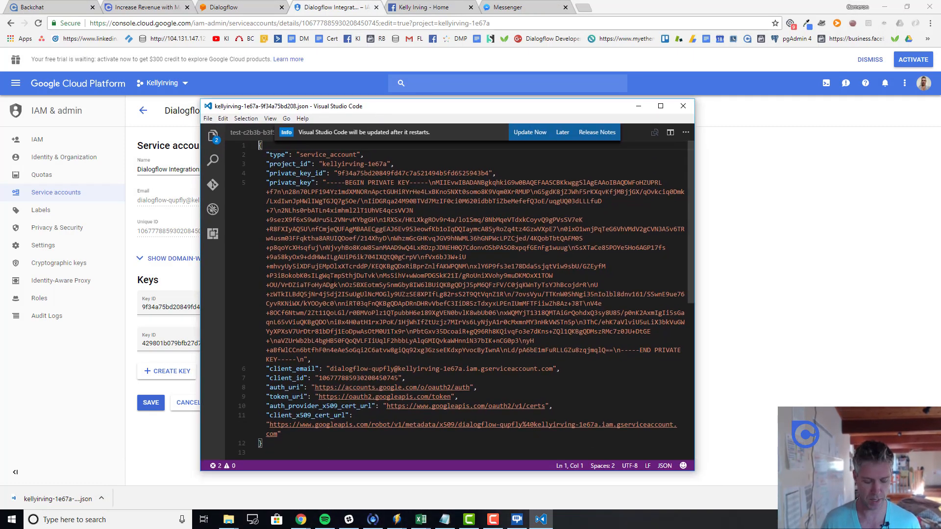
{"action": "key", "text": "ctrl+a"}
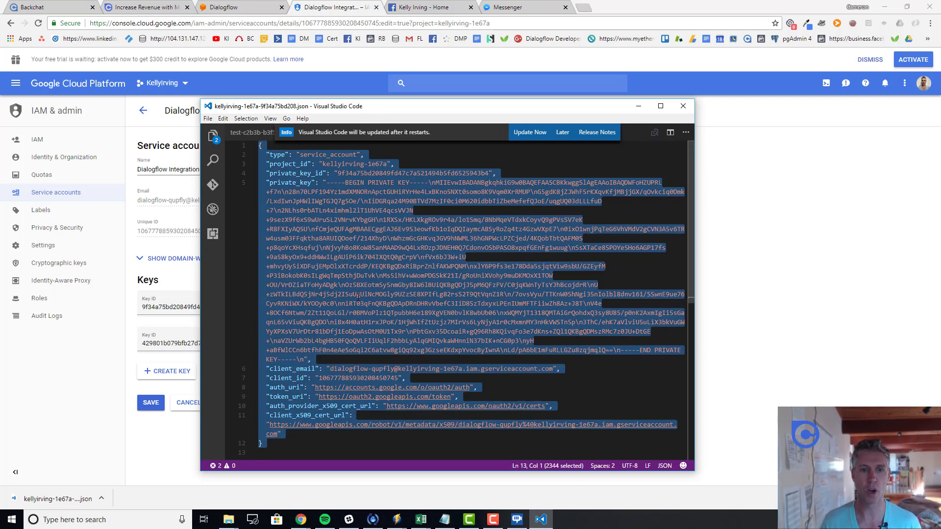
Paste the service-account JSON key into Backchat's NLP credentials field and create the project
{"action": "left_click", "coordinate": [54, 9]}
{"action": "left_click", "coordinate": [348, 237]}
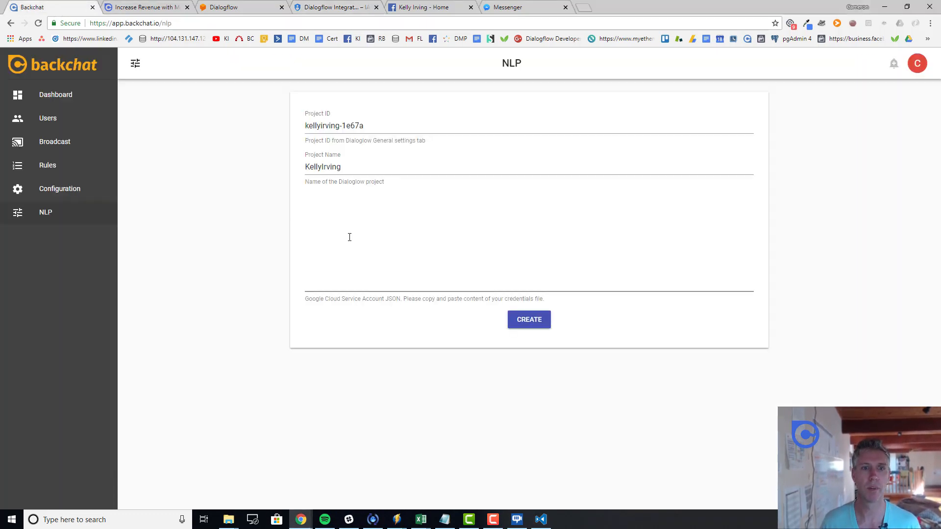
{"action": "key", "text": "ctrl+v"}
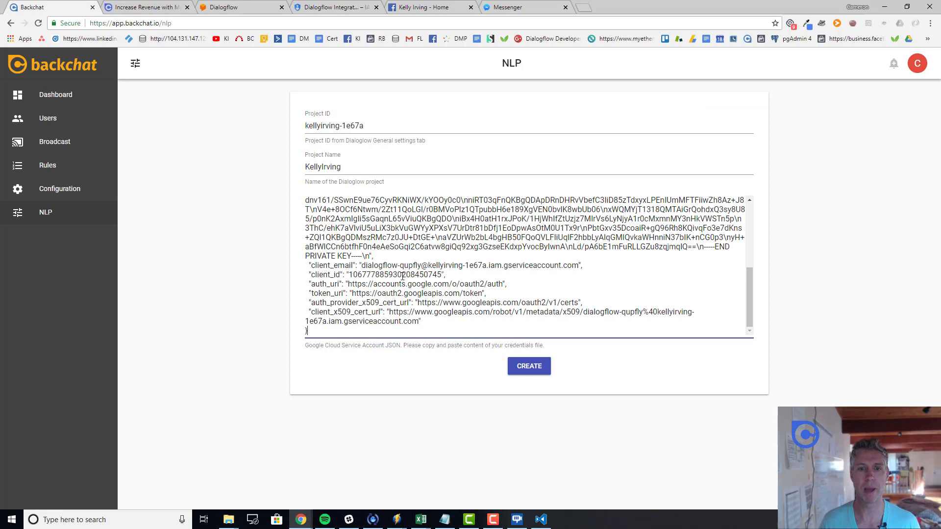
{"action": "left_click", "coordinate": [533, 369]}
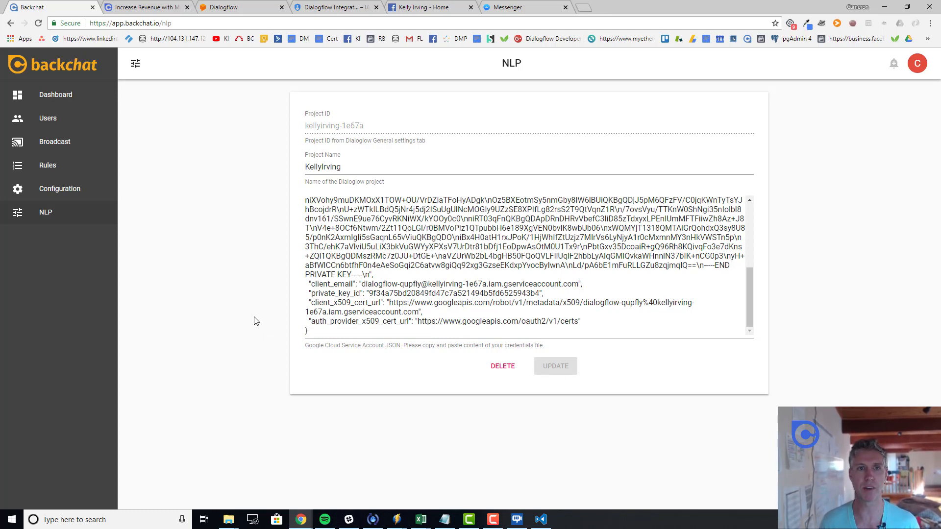
{"action": "left_click", "coordinate": [424, 13]}
In Messenger, send Get Started and 'Hi' to the bot, then return to Backchat's NLP settings
{"action": "left_click", "coordinate": [508, 7]}
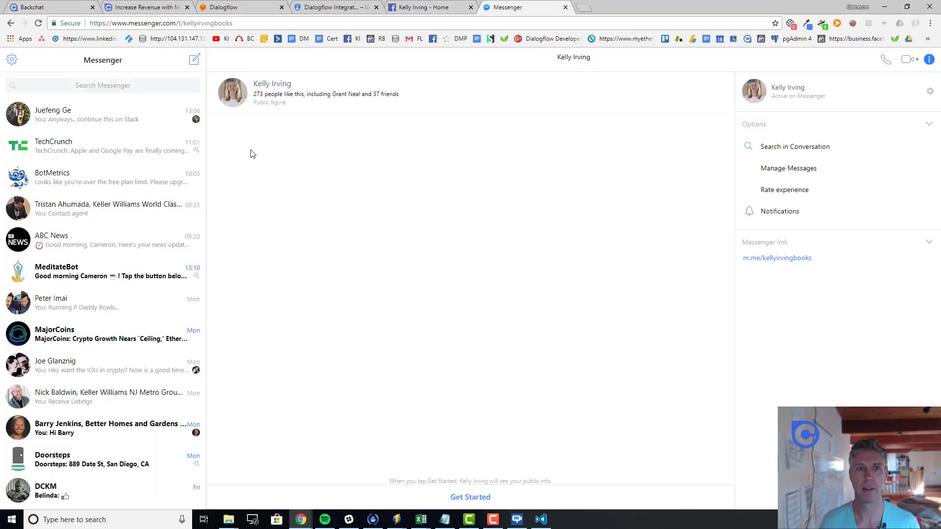
{"action": "left_click", "coordinate": [473, 499]}
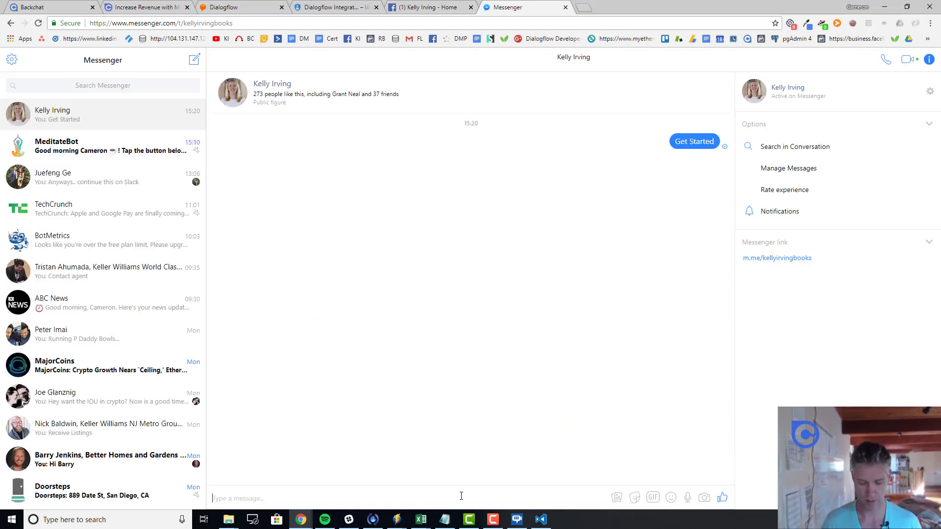
{"action": "type", "text": "Hi"}
{"action": "key", "text": "Return"}
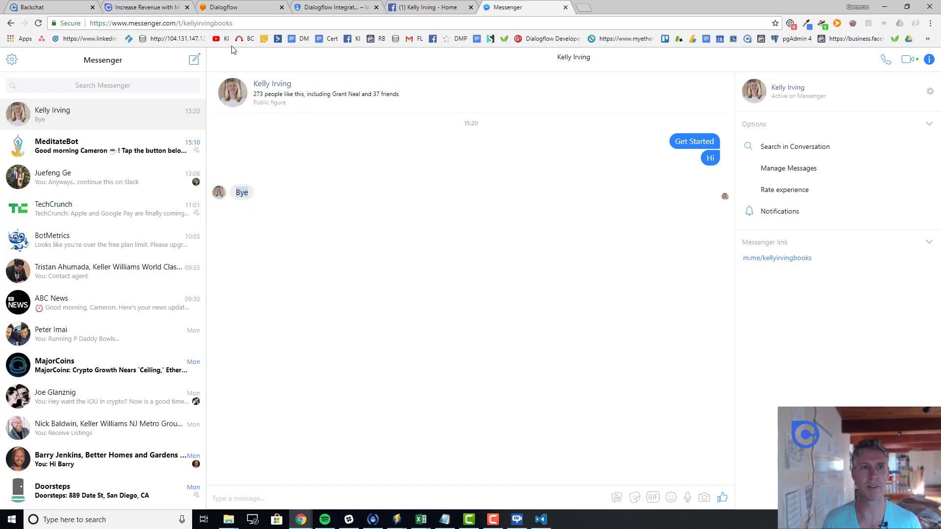
{"action": "left_click", "coordinate": [233, 8]}
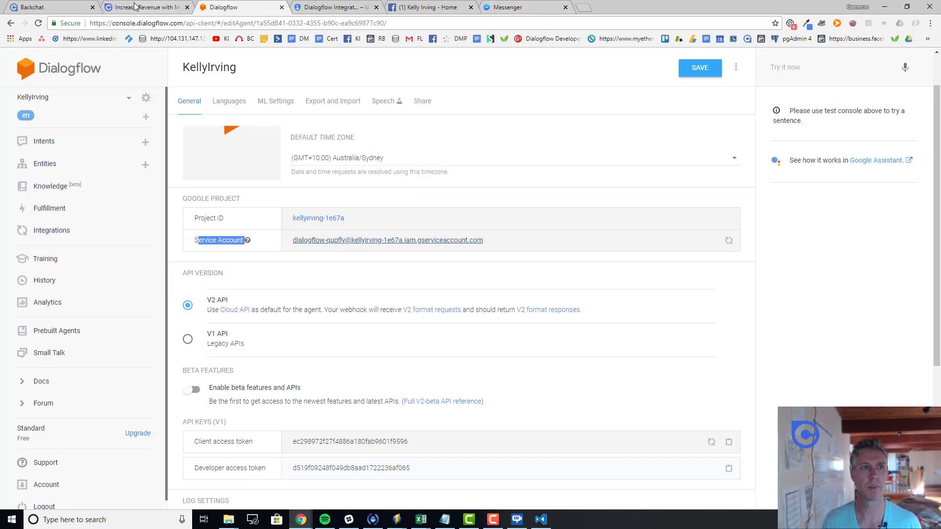
{"action": "left_click", "coordinate": [49, 7]}
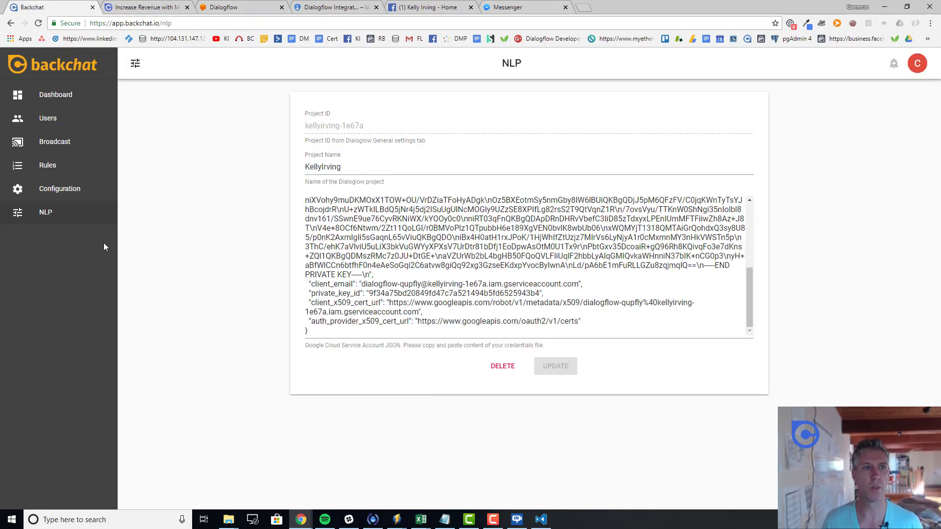
{"action": "left_click", "coordinate": [152, 9]}
{"action": "left_click", "coordinate": [67, 14]}
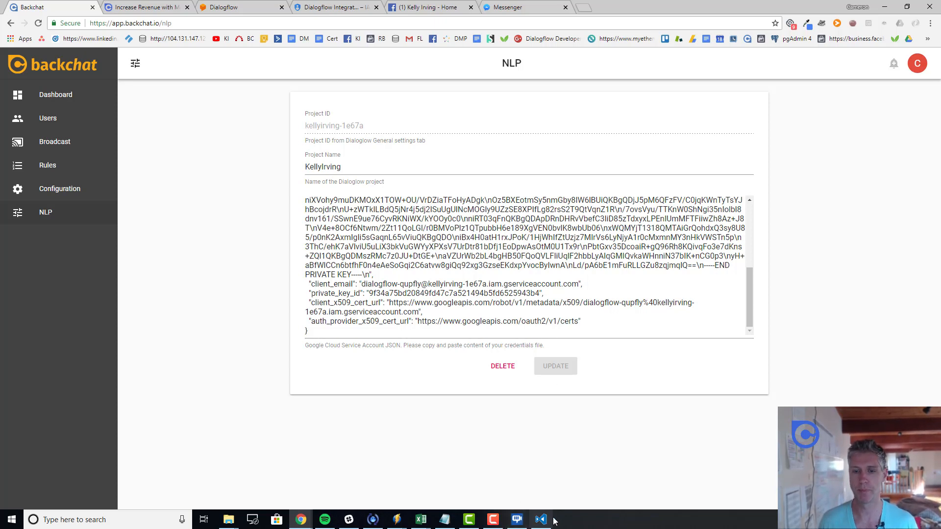
{"action": "mouse_move", "coordinate": [543, 522]}
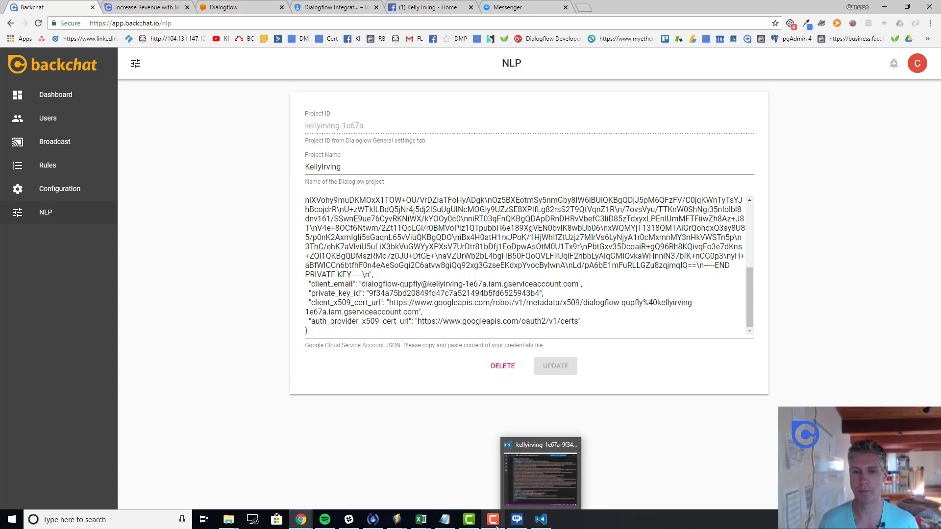
{"action": "left_click", "coordinate": [516, 522]}
{"action": "left_click", "coordinate": [498, 523]}
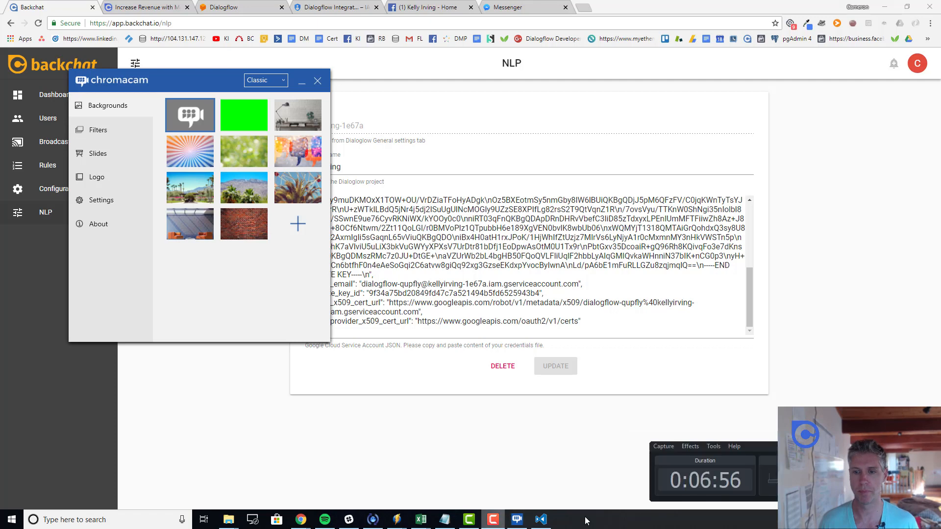